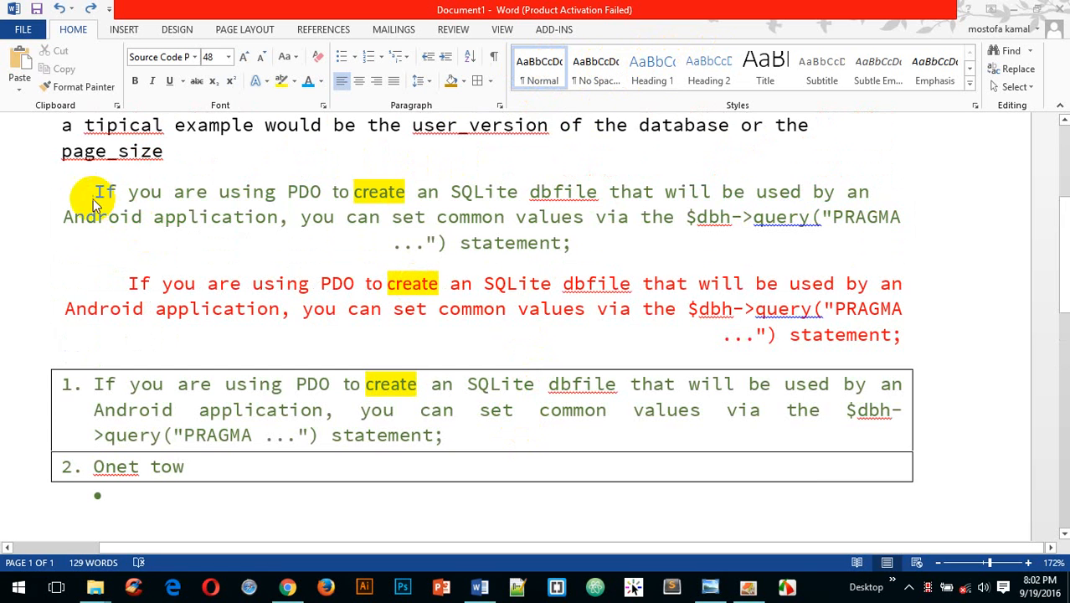
# Delete the bordered numbered list and the empty bullet at the end of the document
pyautogui.scroll(3, 425, 294)
pyautogui.scroll(-2, 428, 299)
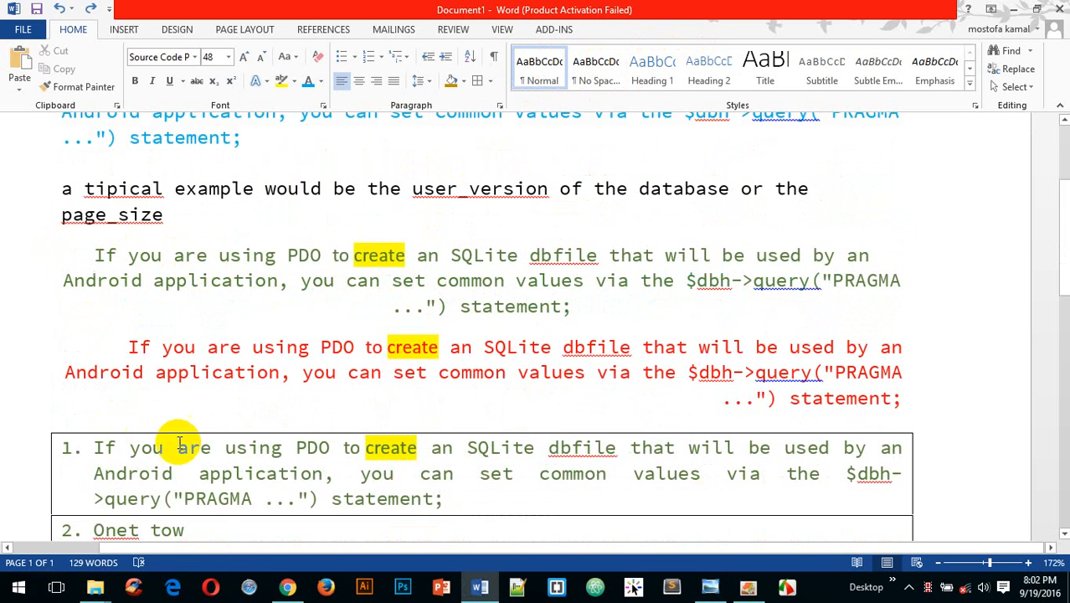
pyautogui.scroll(-4, 193, 433)
pyautogui.scroll(3, 210, 424)
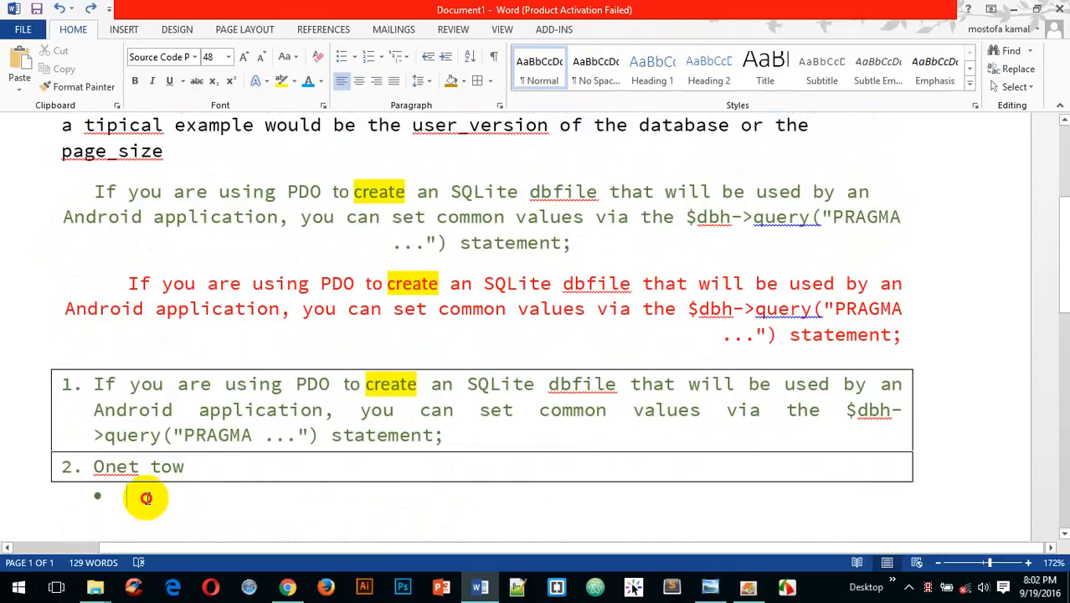
pyautogui.moveTo(143, 494); pyautogui.dragTo(2, 380)
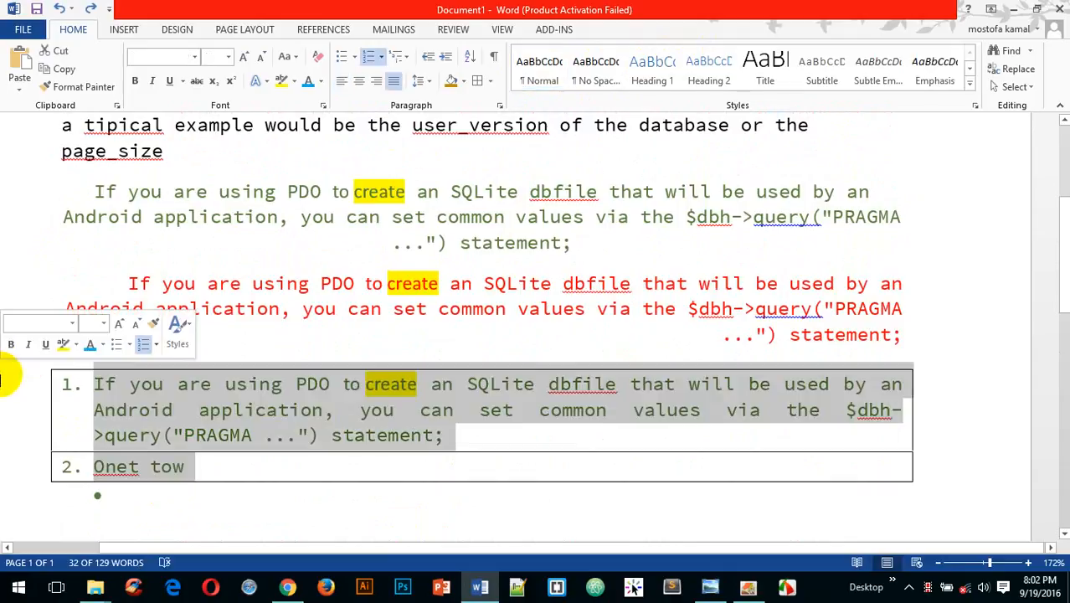
pyautogui.press('BackSpace')
pyautogui.press('BackSpace')
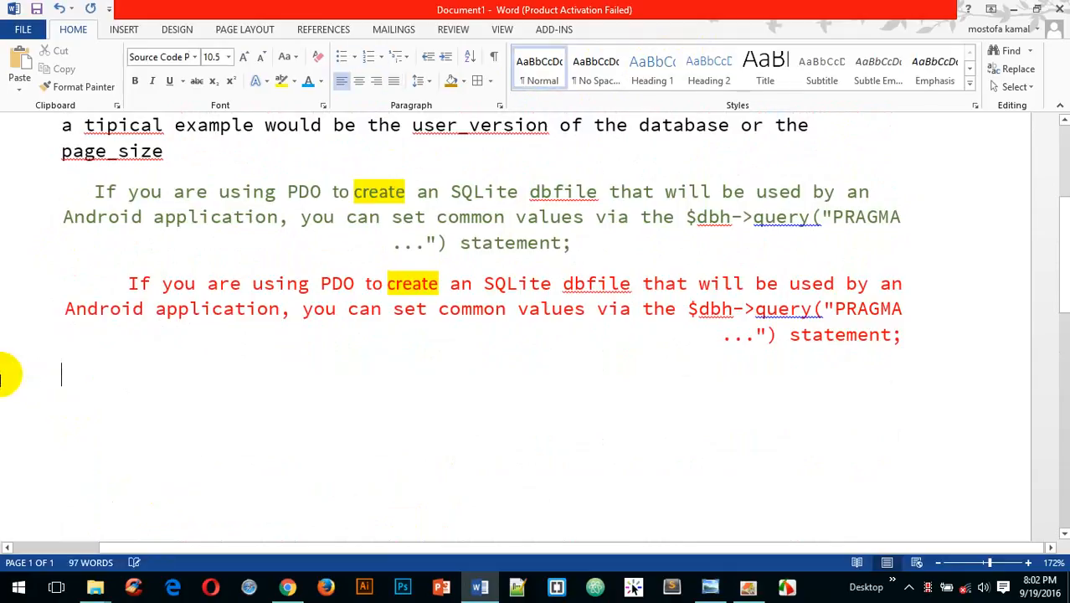
# Copy the blue opening paragraph and paste it into the empty space below the red right-aligned paragraph
pyautogui.scroll(1, 410, 419)
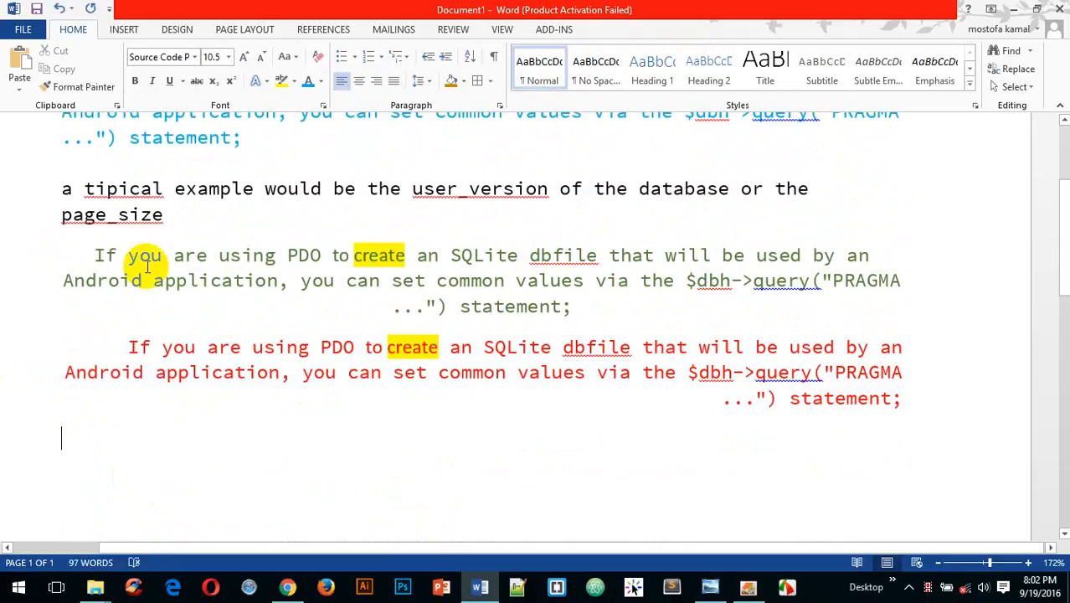
pyautogui.moveTo(90, 255); pyautogui.dragTo(585, 303)
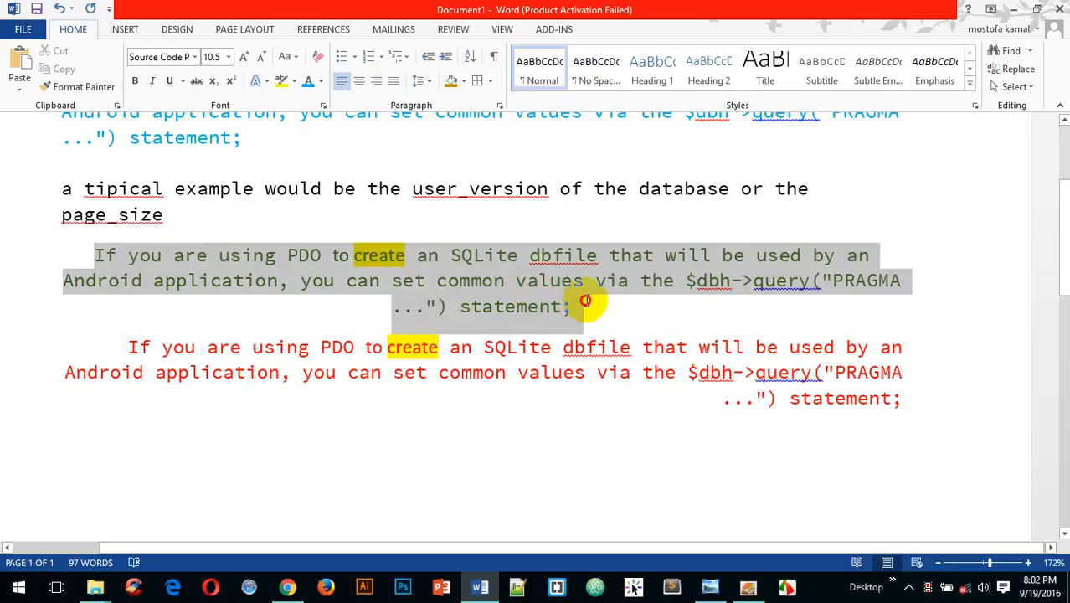
pyautogui.scroll(3, 542, 292)
pyautogui.moveTo(244, 329); pyautogui.dragTo(54, 288)
pyautogui.hotkey('ctrl', 'c')
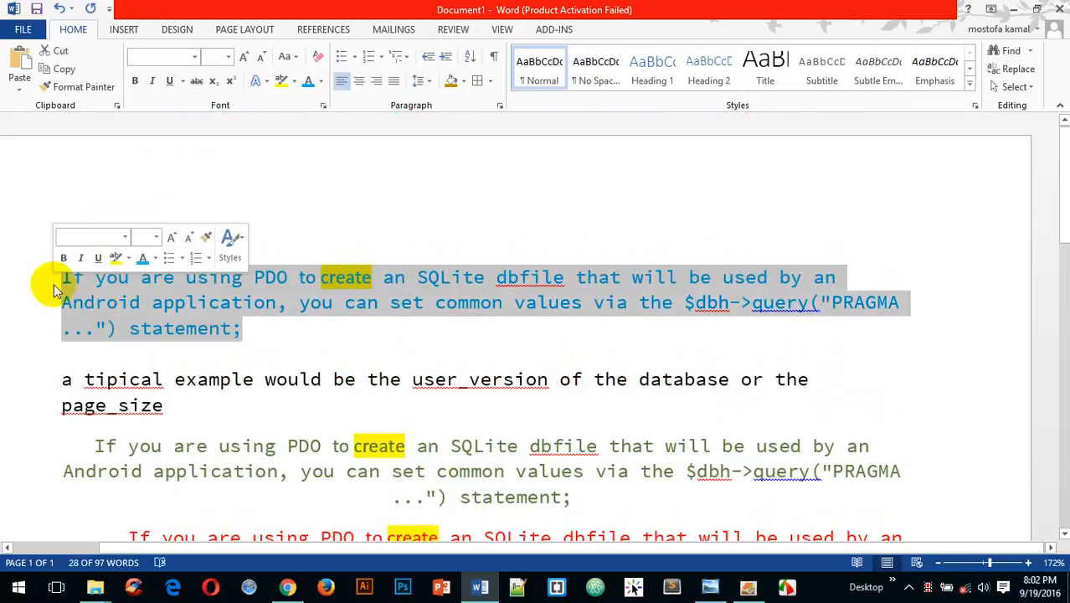
pyautogui.scroll(-5, 273, 343)
pyautogui.click(275, 345)
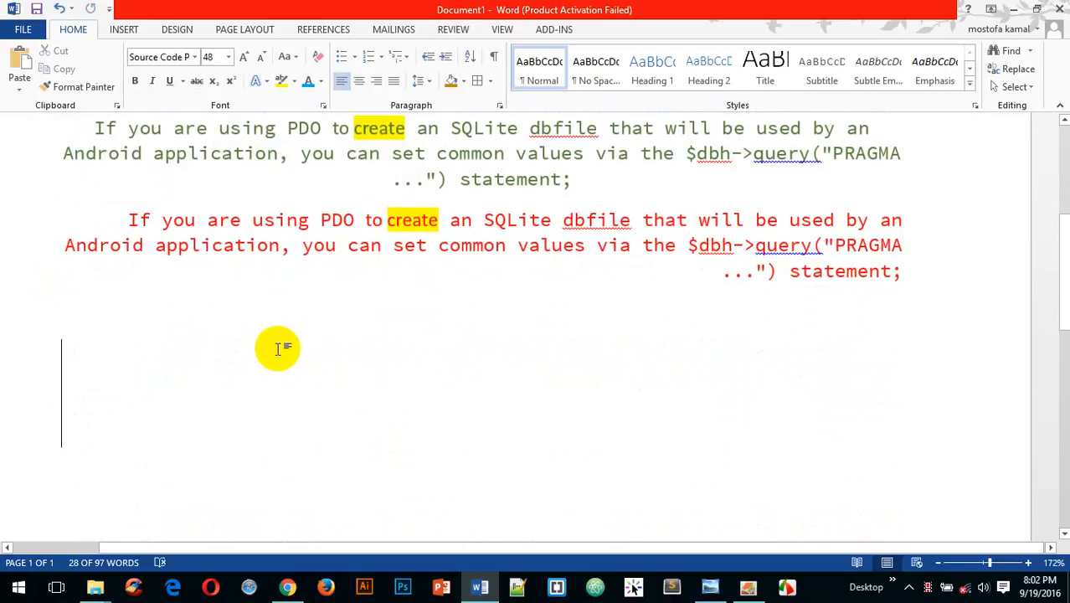
pyautogui.hotkey('ctrl', 'v')
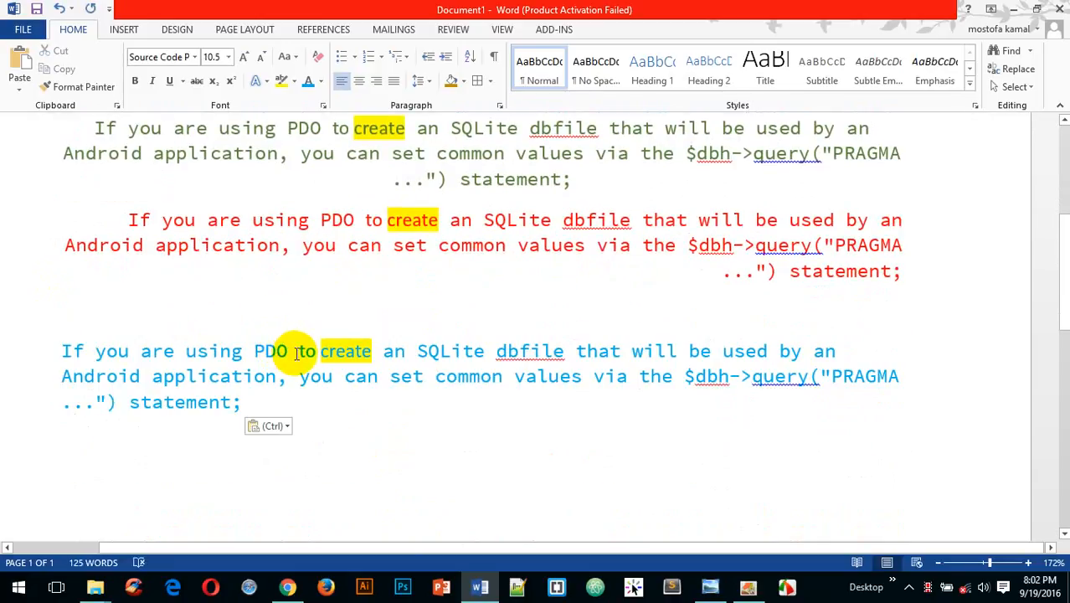
# Paste two more copies of the blue paragraph, each on a new line beneath the first copy
pyautogui.press('Return')
pyautogui.hotkey('ctrl', 'v')
pyautogui.scroll(-4, 300, 350)
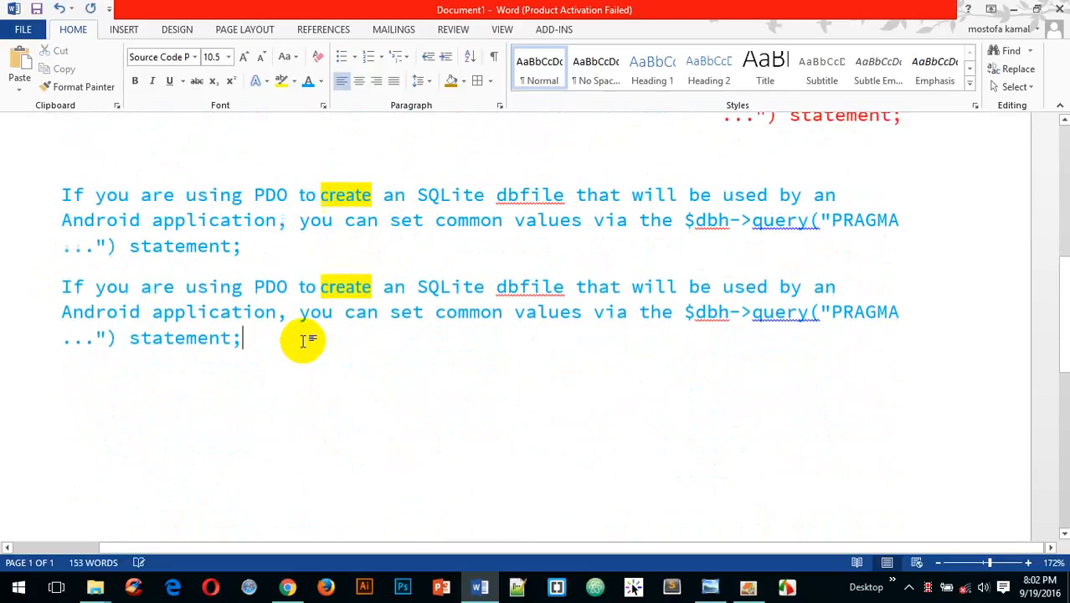
pyautogui.press('Return')
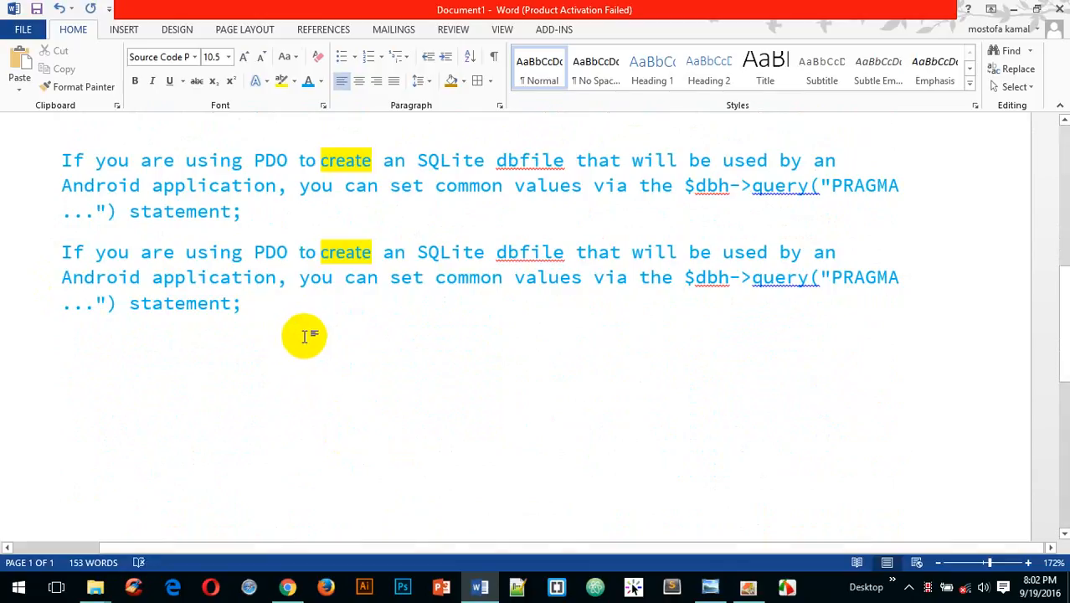
pyautogui.hotkey('ctrl', 'v')
pyautogui.scroll(1, 353, 342)
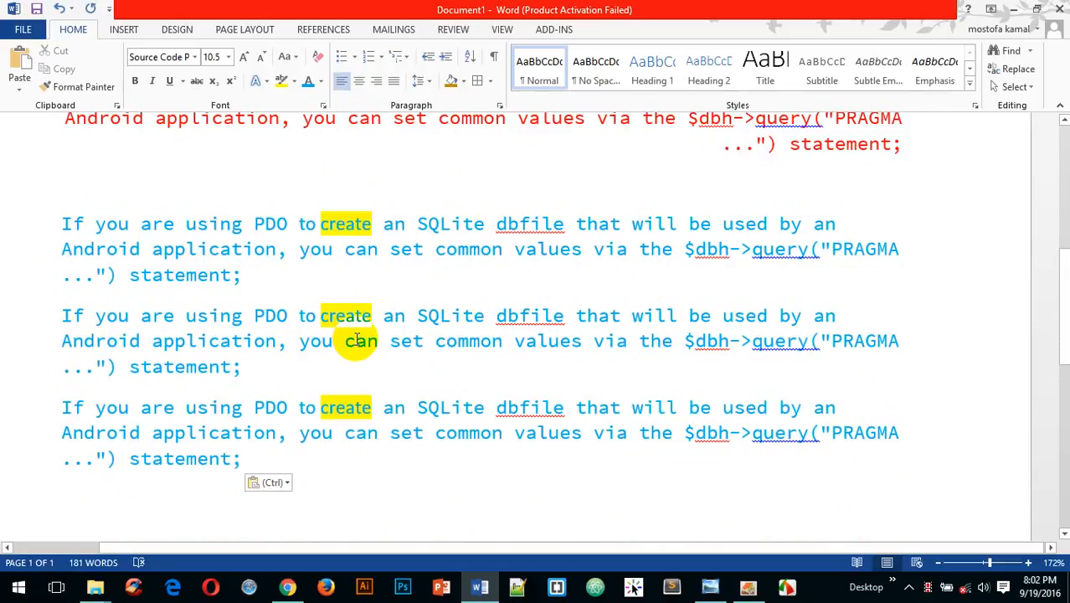
# Apply the No Spacing style to the first pasted blue paragraph and add a blank line after it
pyautogui.scroll(2, 411, 248)
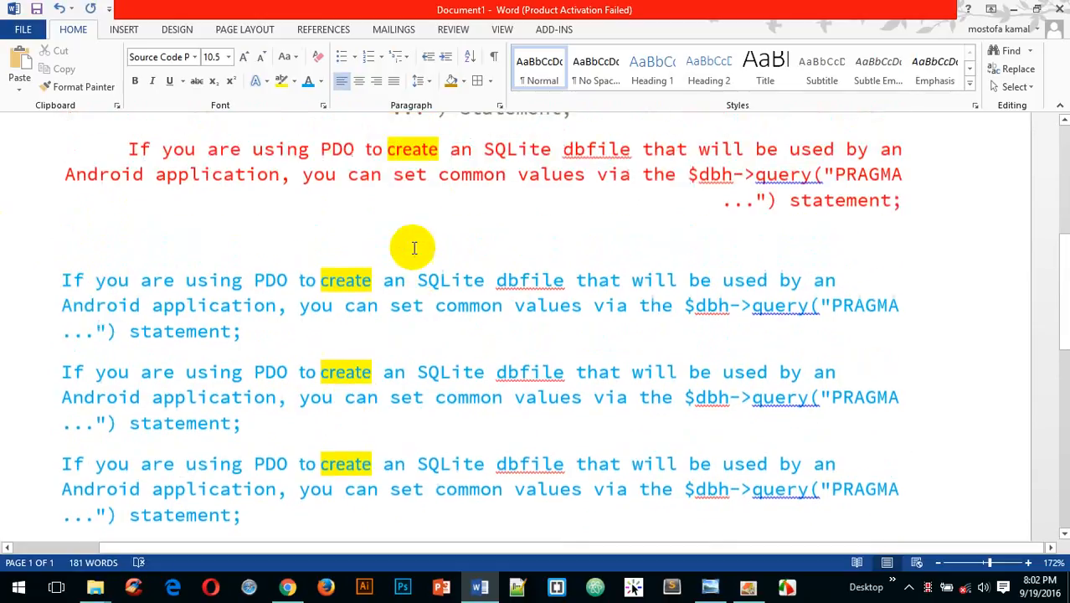
pyautogui.scroll(-2, 412, 248)
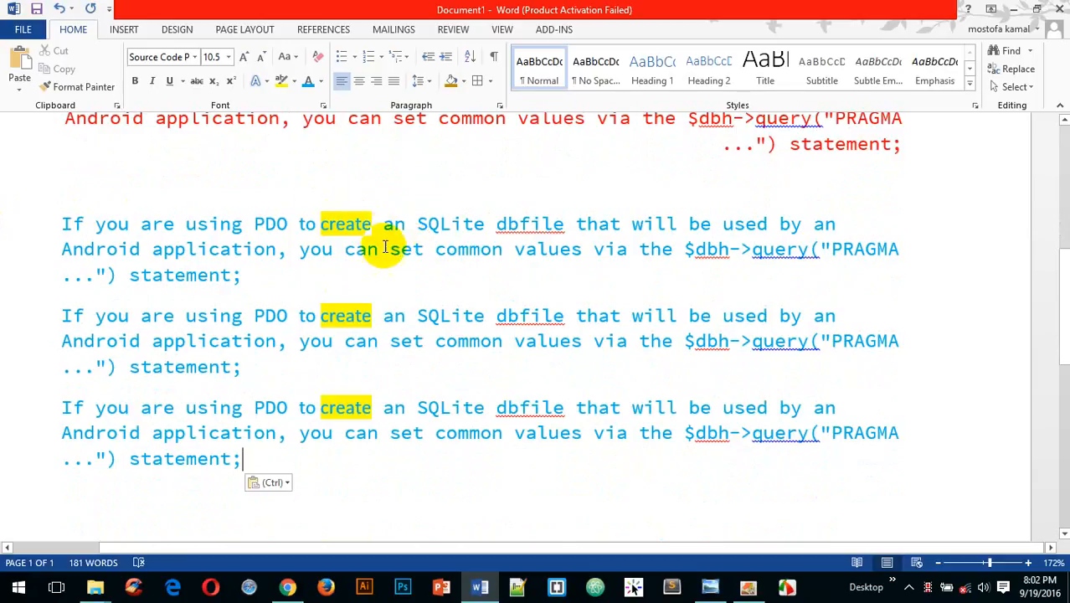
pyautogui.scroll(3, 511, 279)
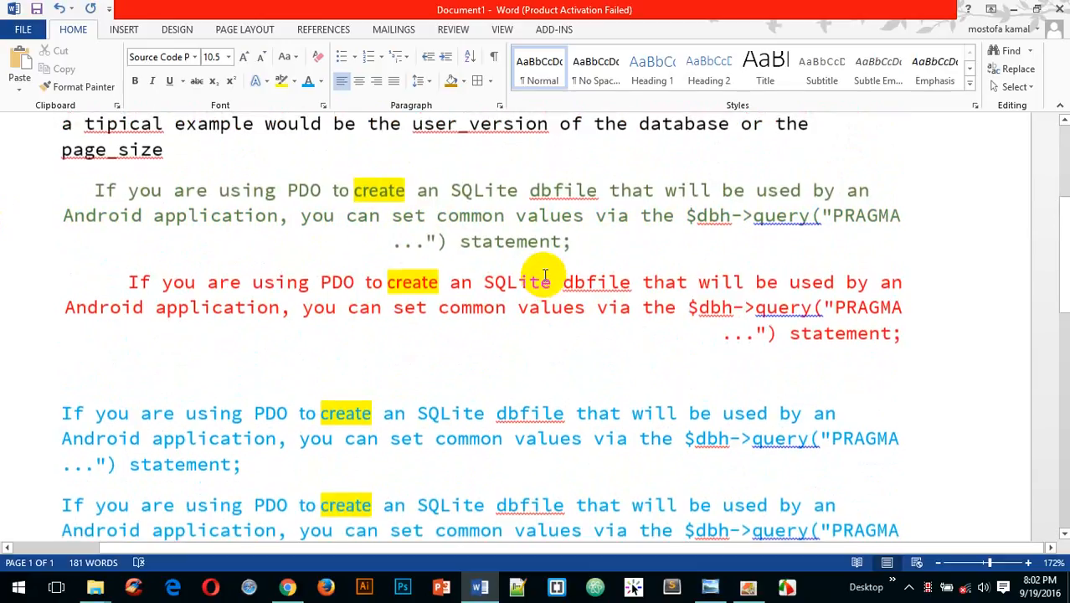
pyautogui.scroll(-1, 544, 269)
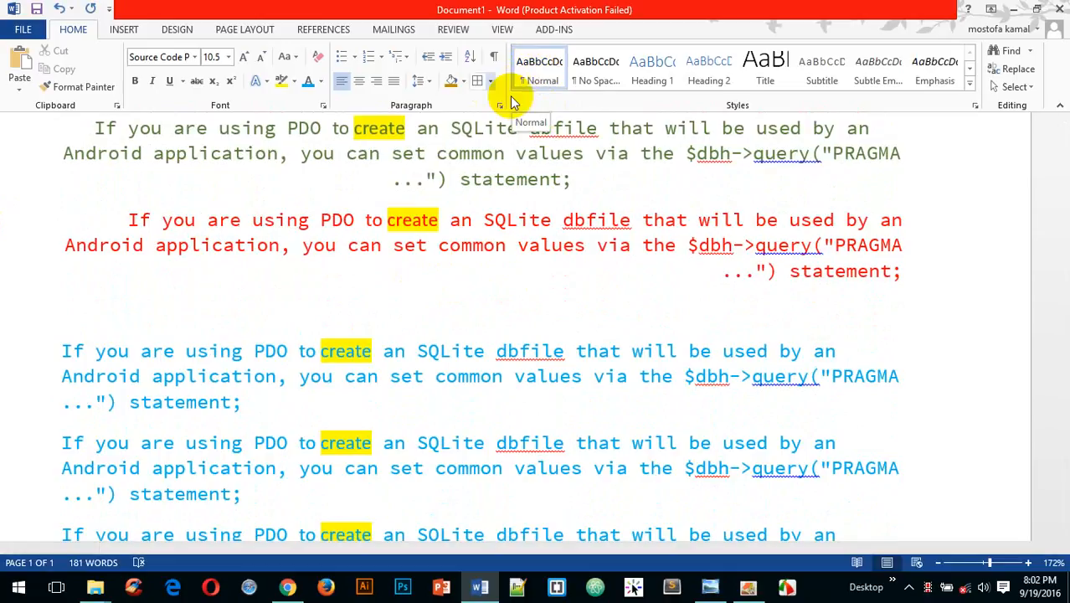
pyautogui.moveTo(97, 350); pyautogui.dragTo(238, 402)
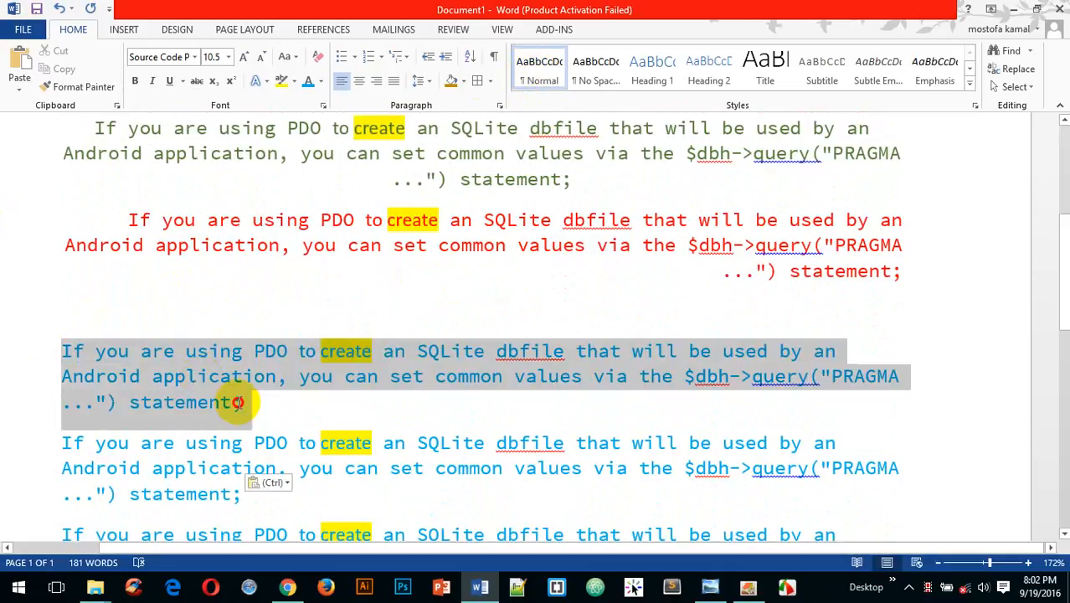
pyautogui.click(595, 70)
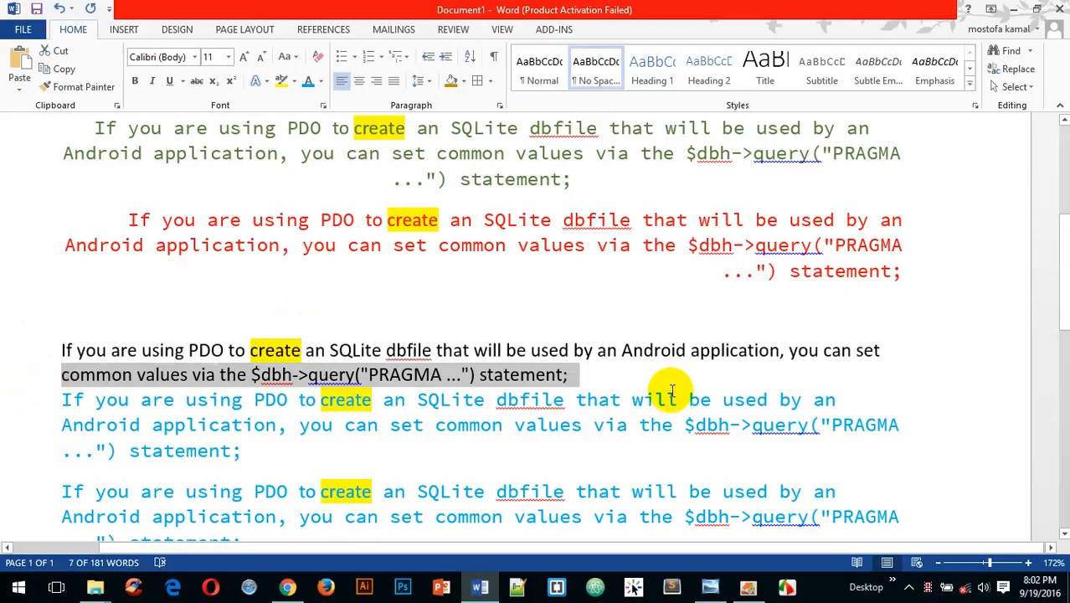
pyautogui.click(636, 376)
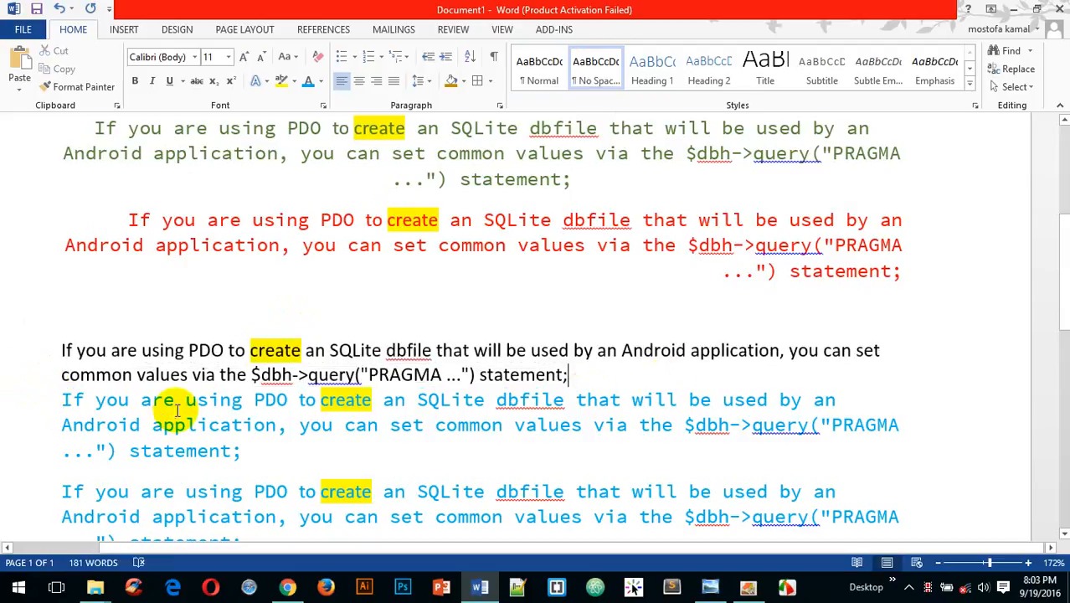
pyautogui.scroll(-1, 176, 404)
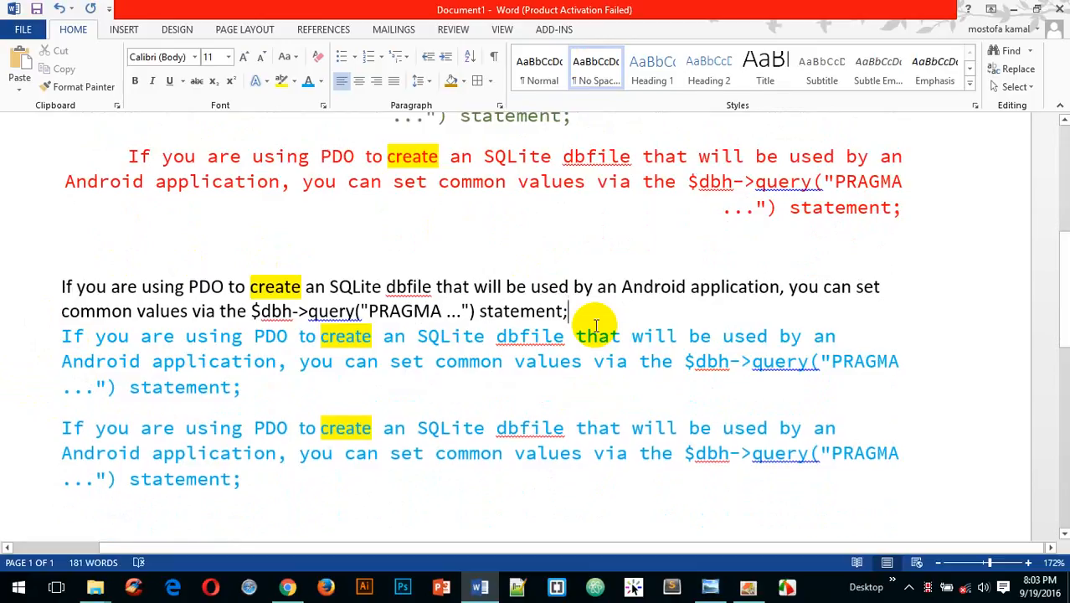
pyautogui.press('Return')
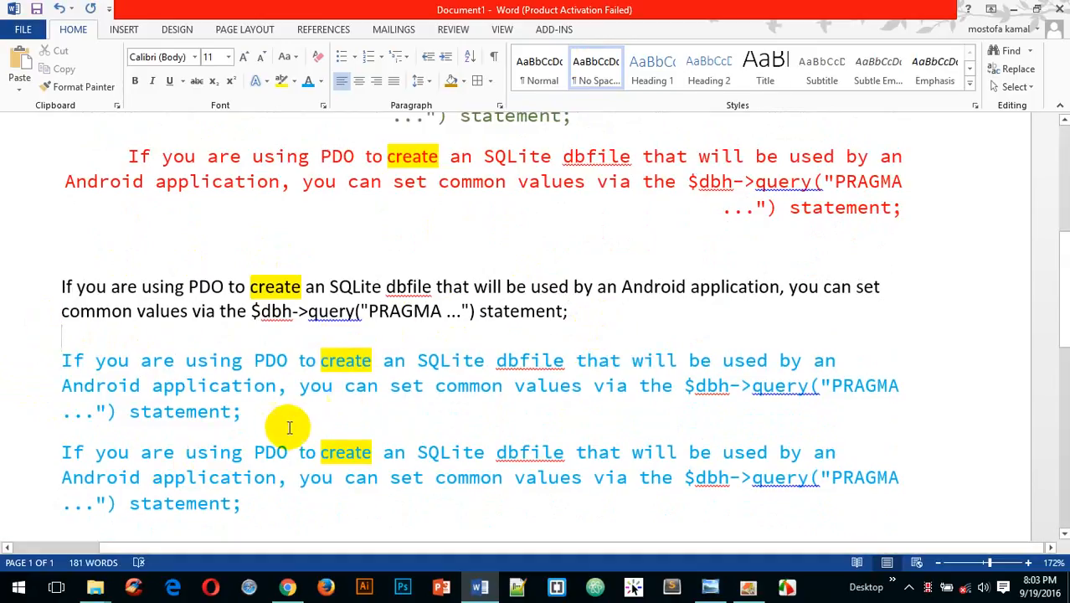
# Apply the Heading 1 style to the second pasted paragraph, directly below the No Spacing one
pyautogui.moveTo(289, 428); pyautogui.dragTo(45, 381)
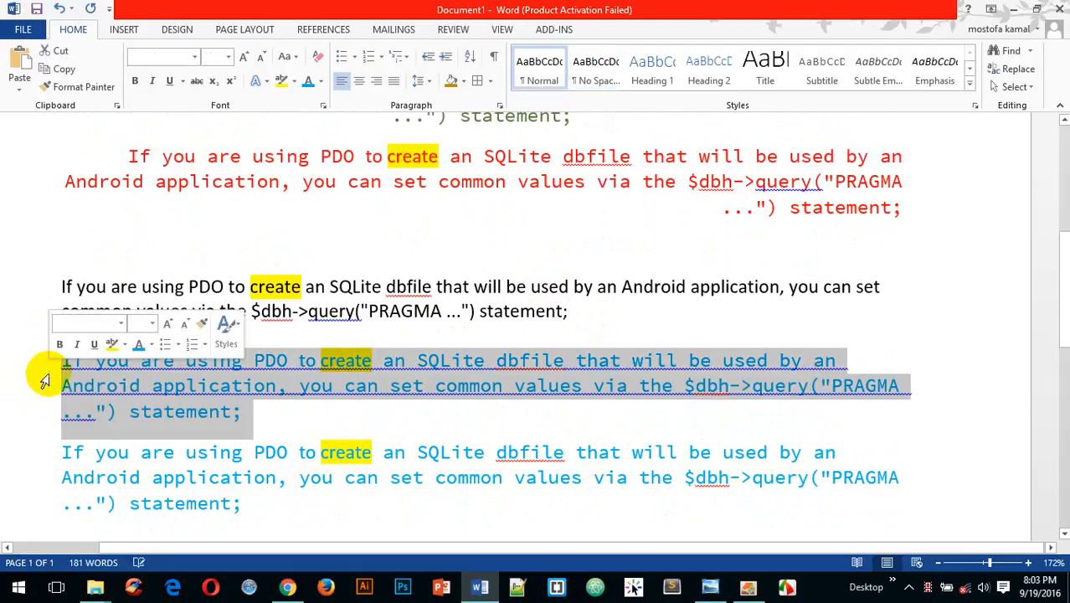
pyautogui.click(280, 334)
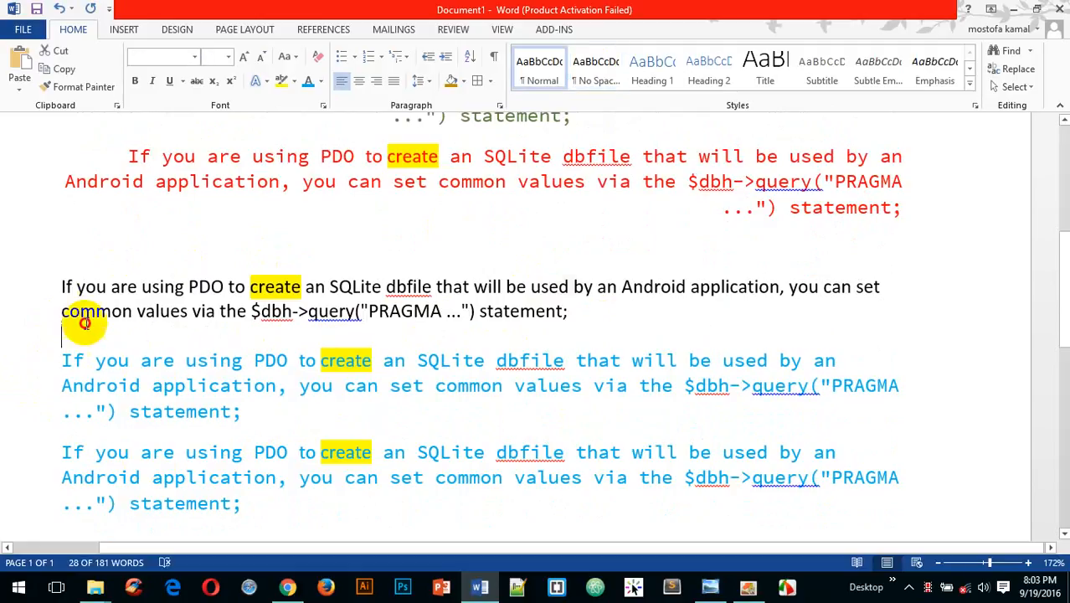
pyautogui.moveTo(85, 324); pyautogui.dragTo(63, 284)
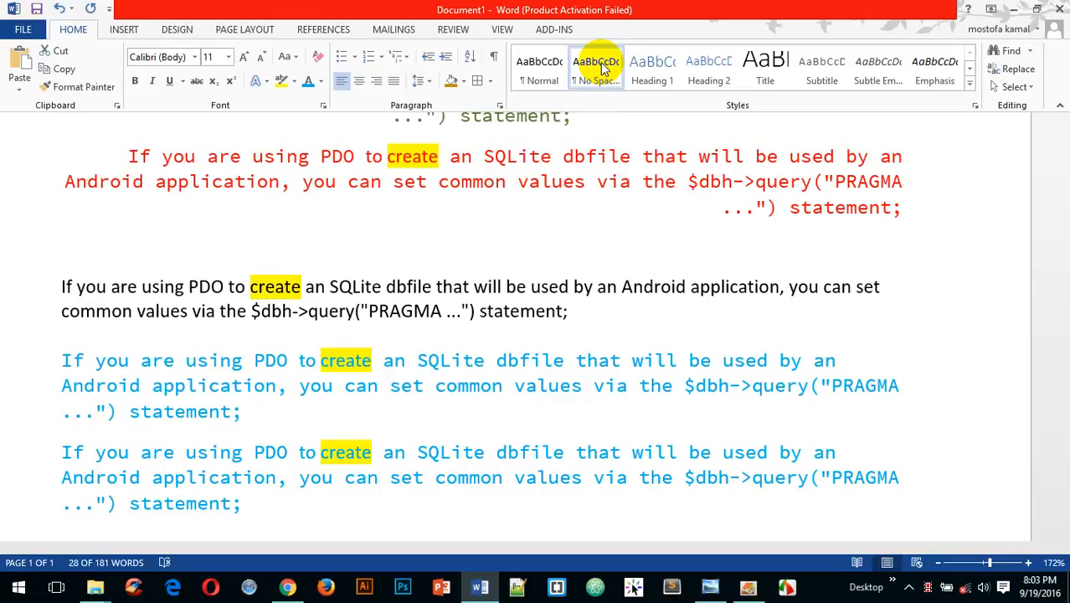
pyautogui.doubleClick(34, 375)
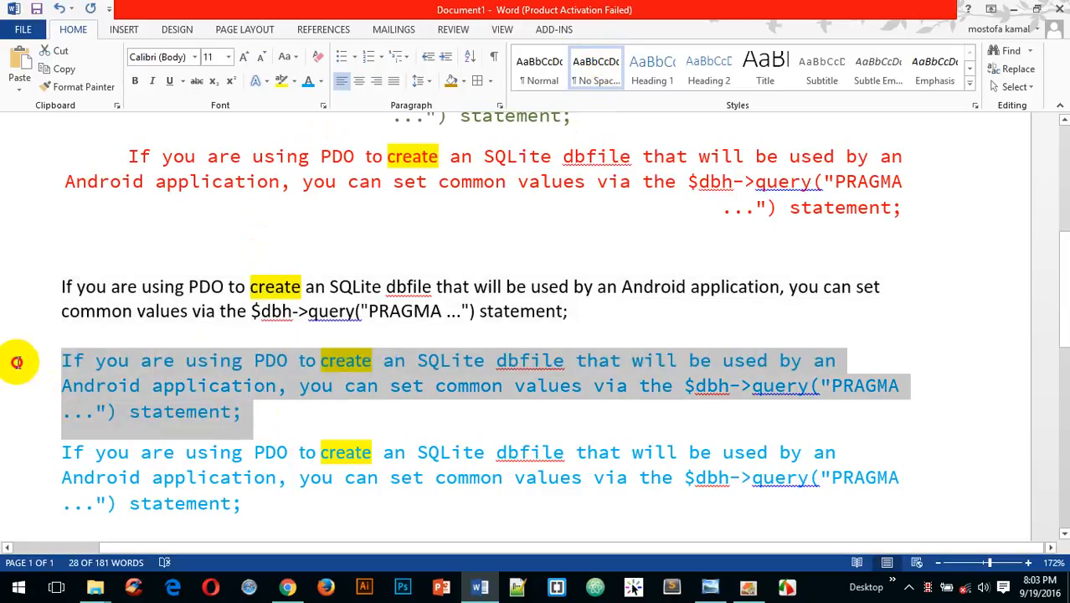
pyautogui.click(642, 71)
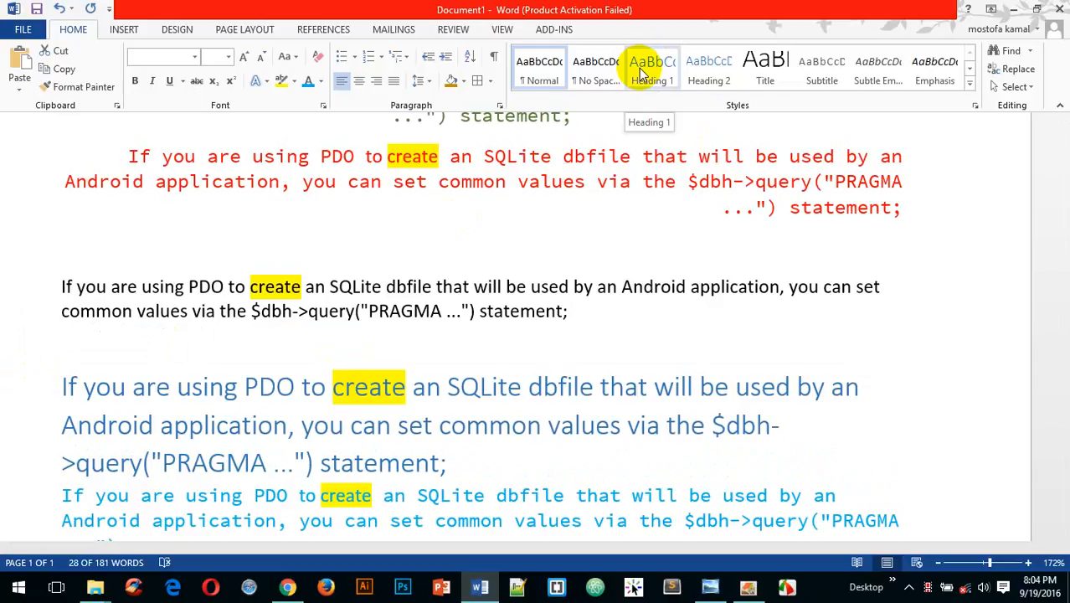
pyautogui.click(643, 75)
pyautogui.scroll(-3, 494, 219)
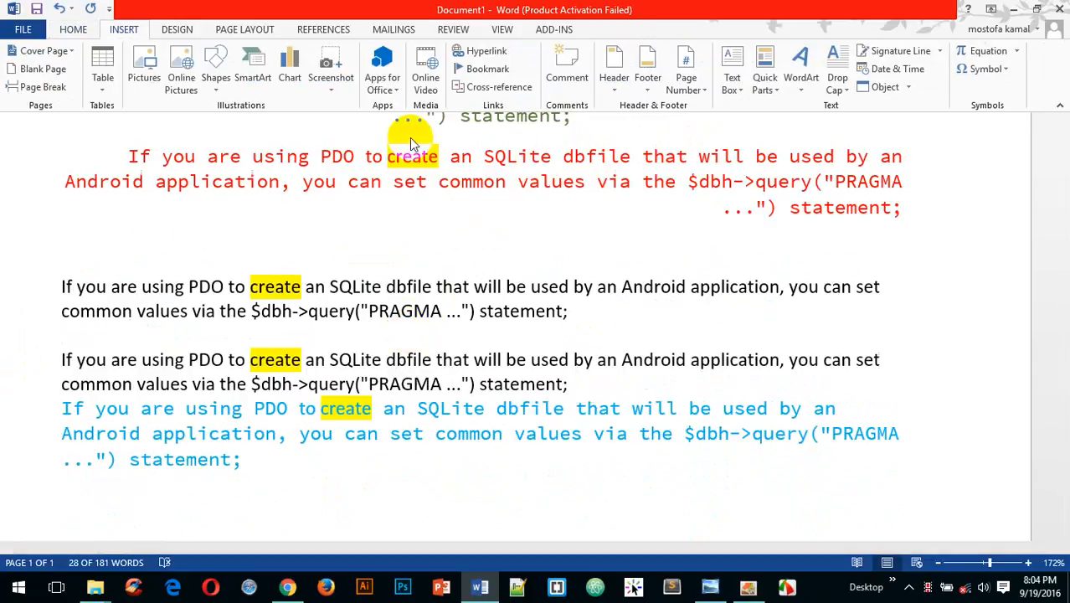
pyautogui.click(77, 30)
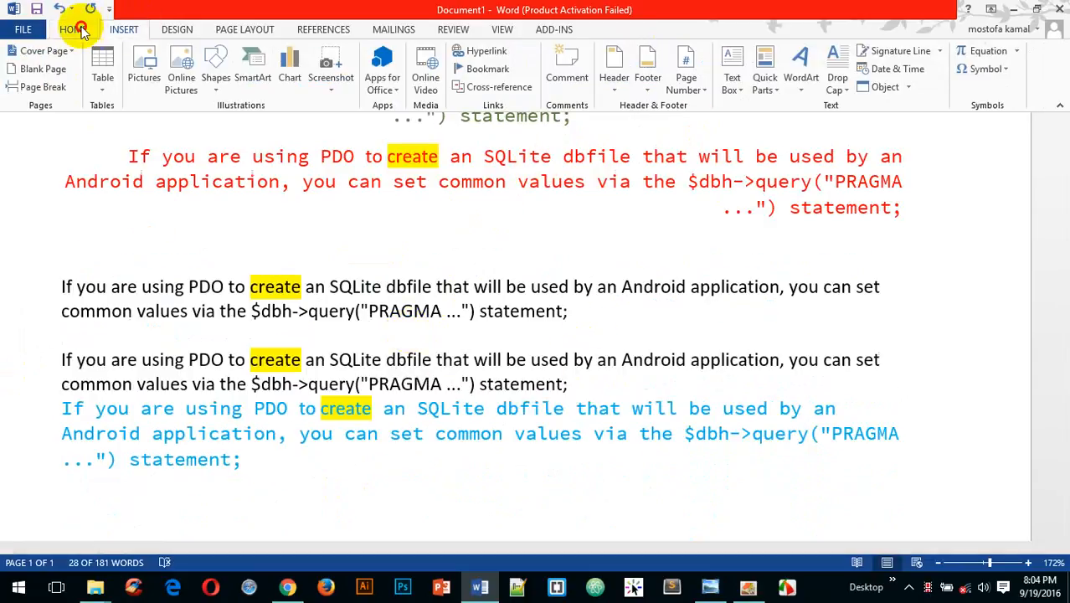
pyautogui.click(655, 67)
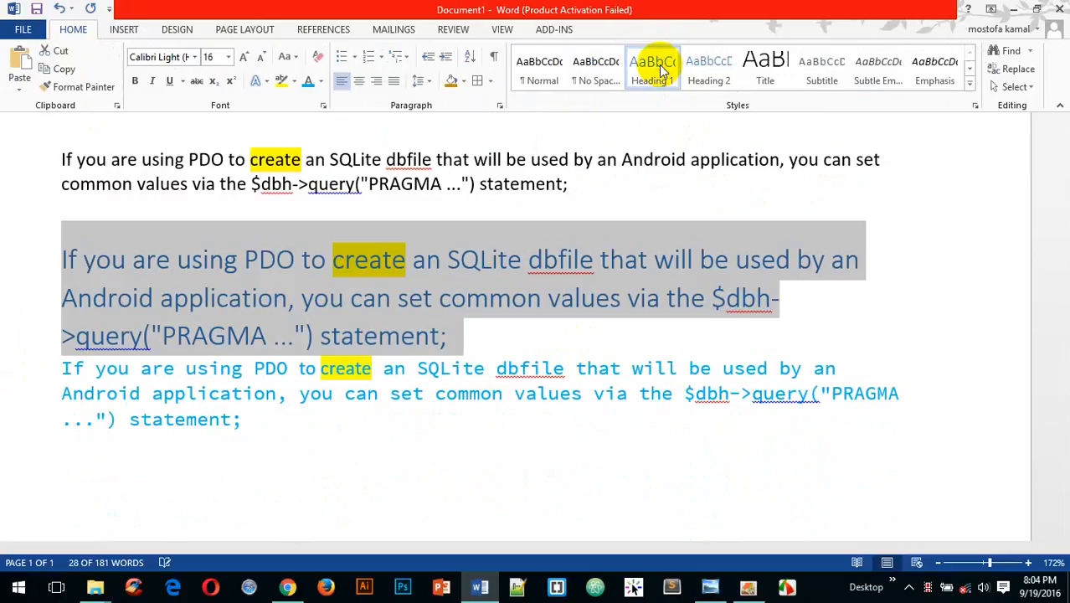
pyautogui.click(507, 447)
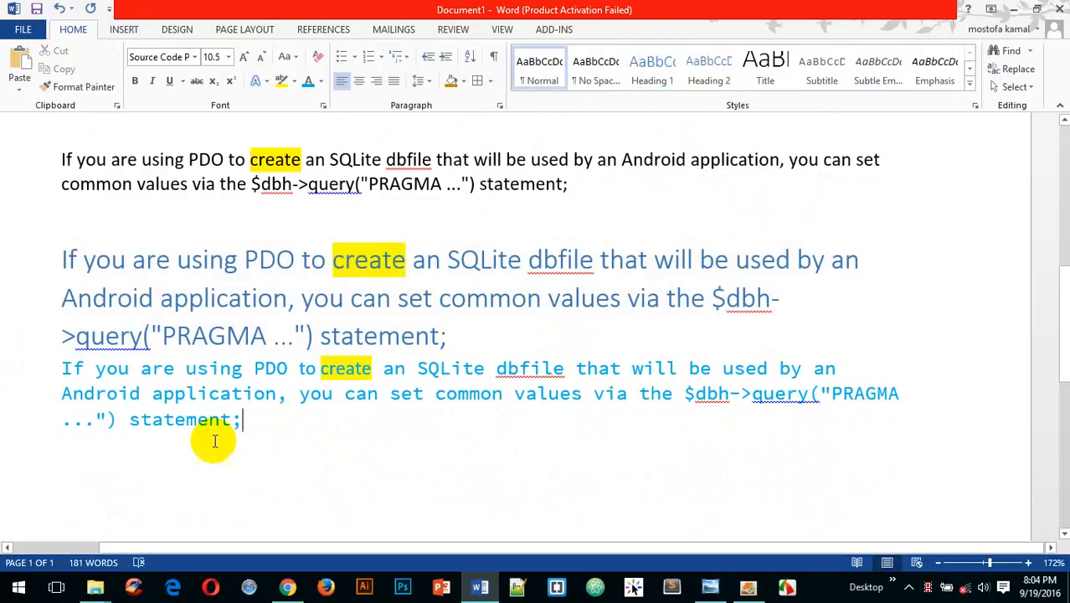
# Start a new style from the formatting of the last blue paragraph and name it with the author's first name
pyautogui.click(64, 369)
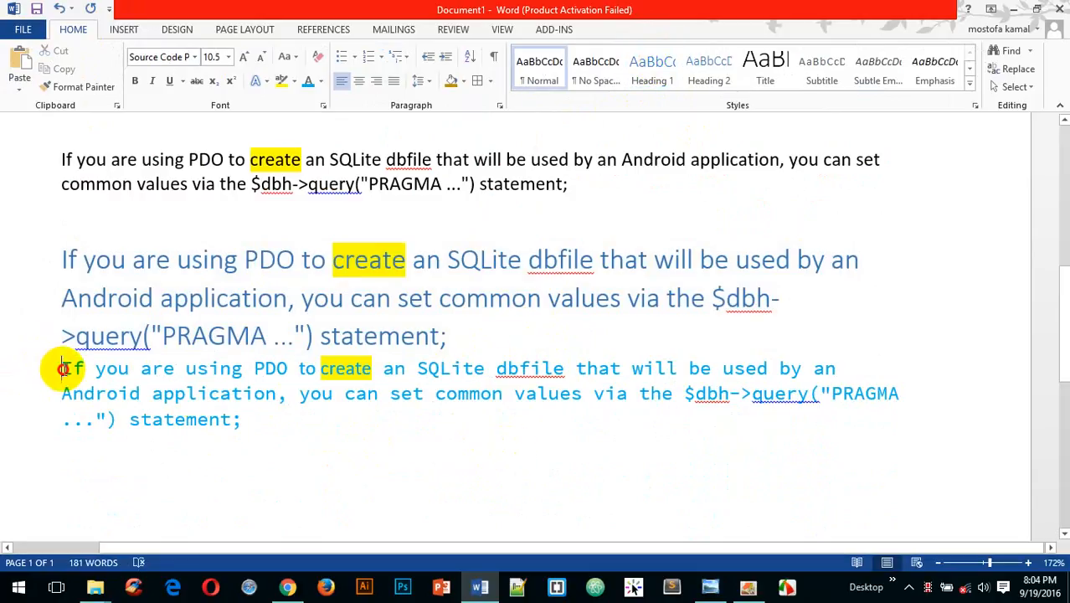
pyautogui.moveTo(63, 368); pyautogui.dragTo(241, 421)
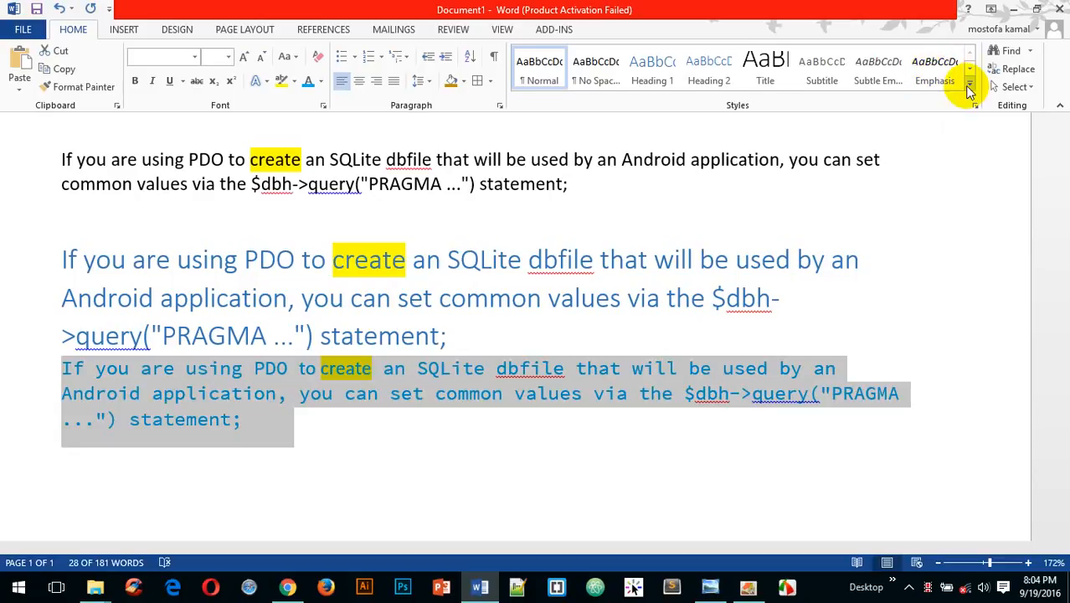
pyautogui.click(970, 84)
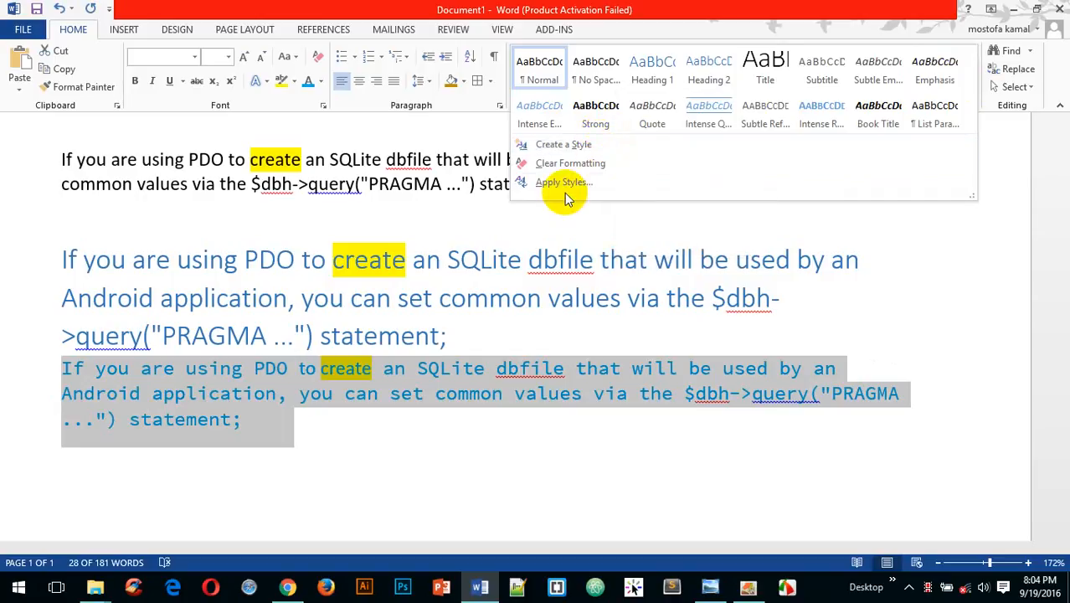
pyautogui.click(606, 148)
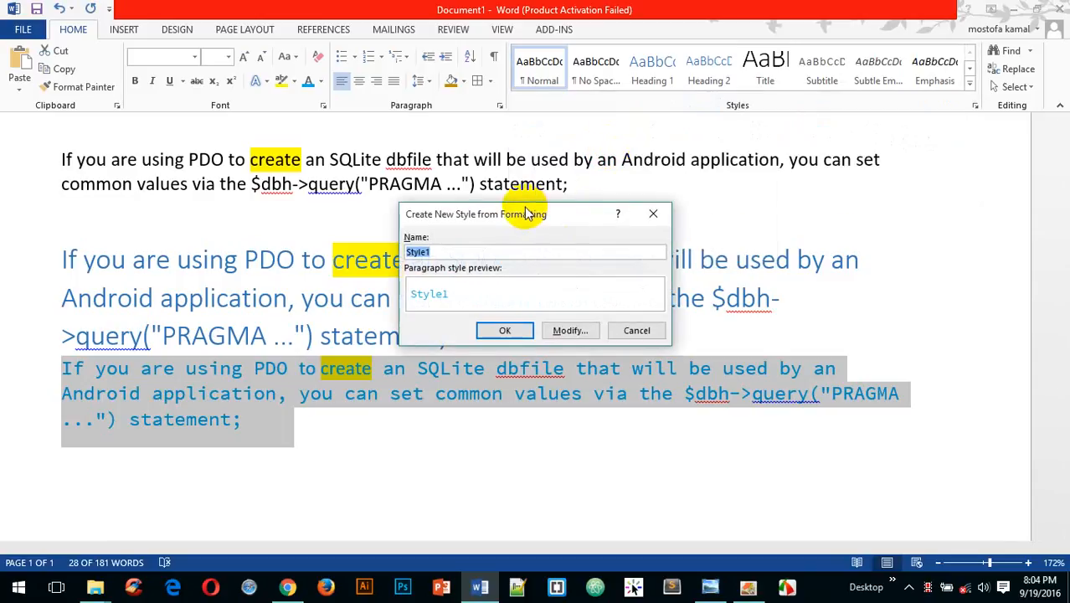
pyautogui.moveTo(526, 214); pyautogui.dragTo(659, 192)
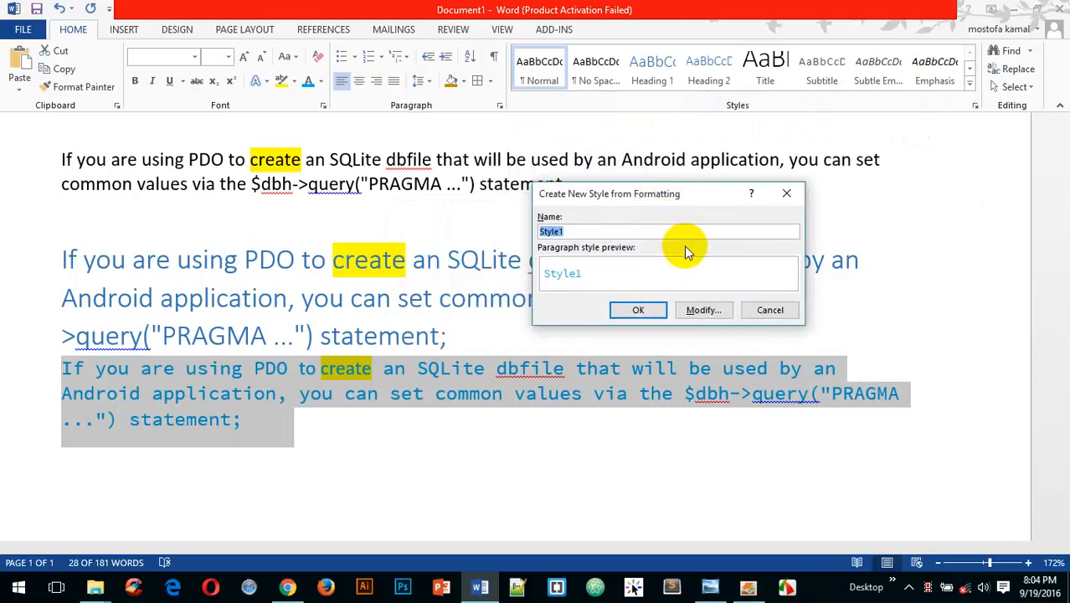
pyautogui.write('mostofa')
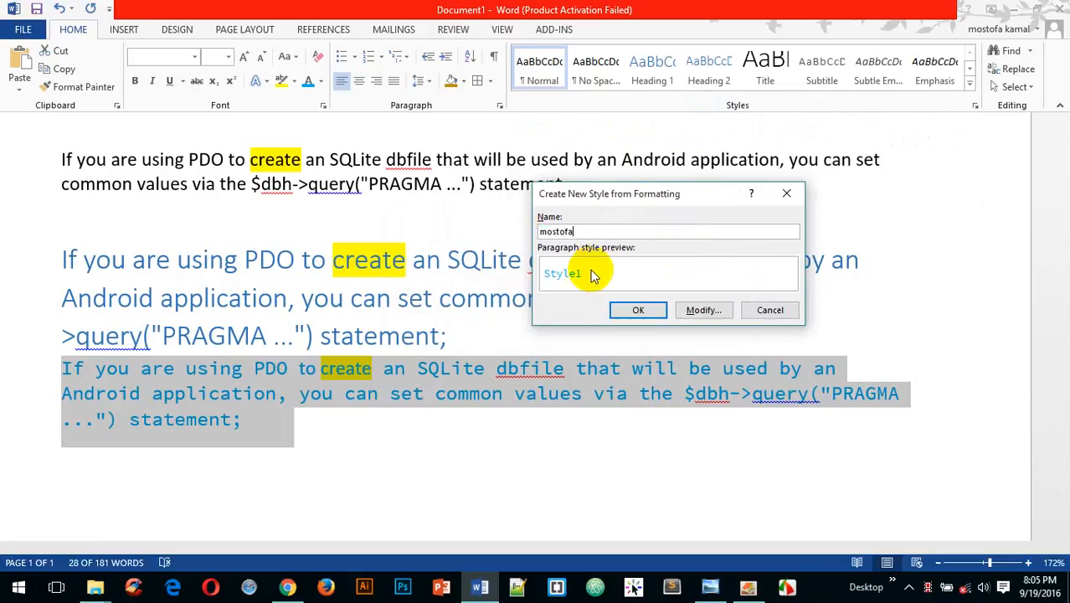
# Modify the new style's formatting to use the Arial font at 12 pt
pyautogui.click(705, 310)
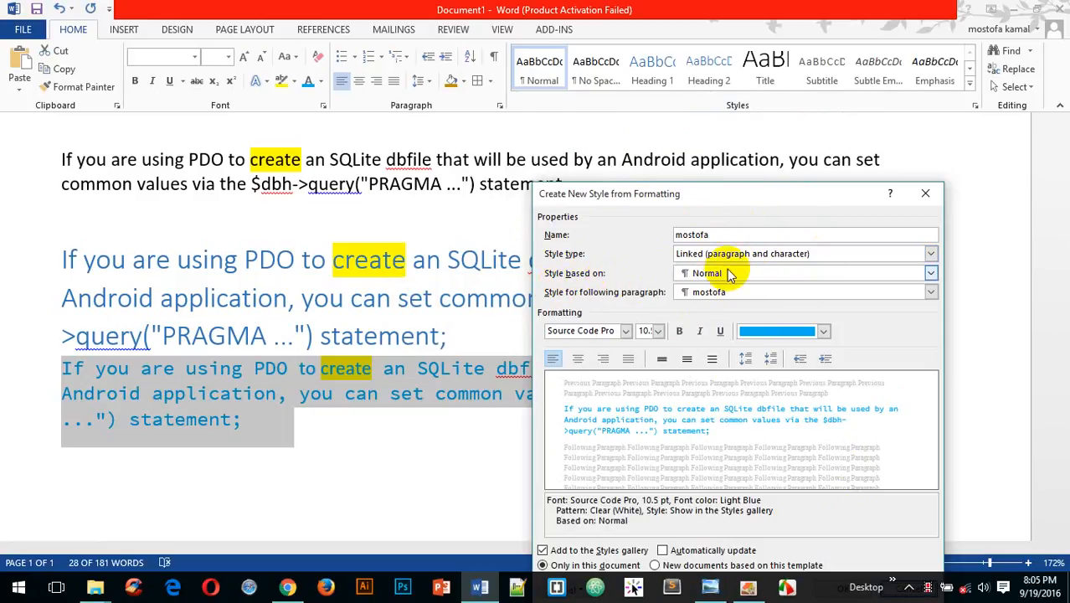
pyautogui.click(625, 332)
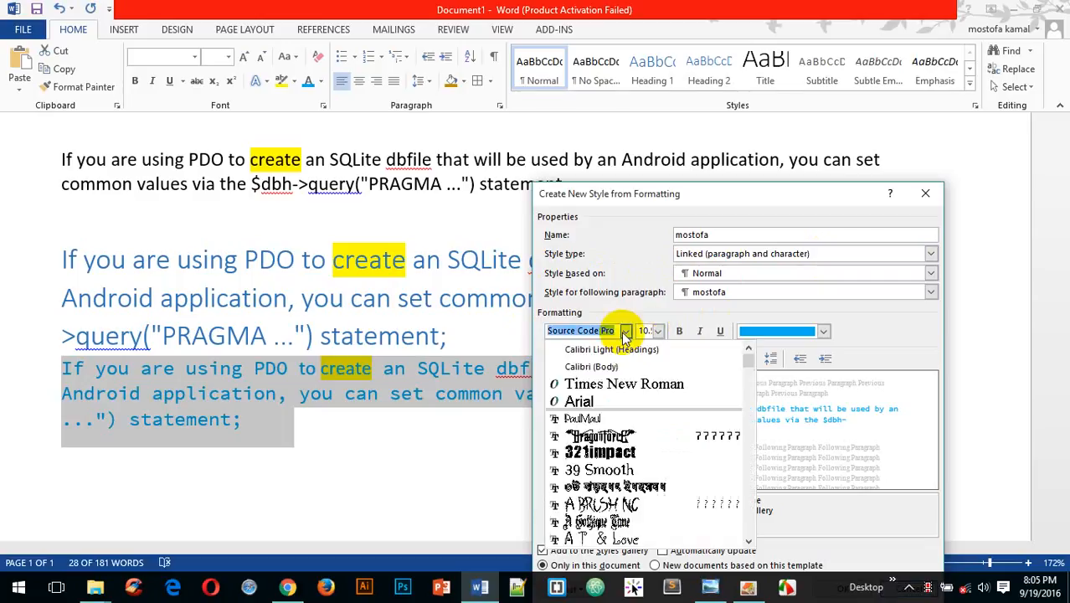
pyautogui.click(622, 410)
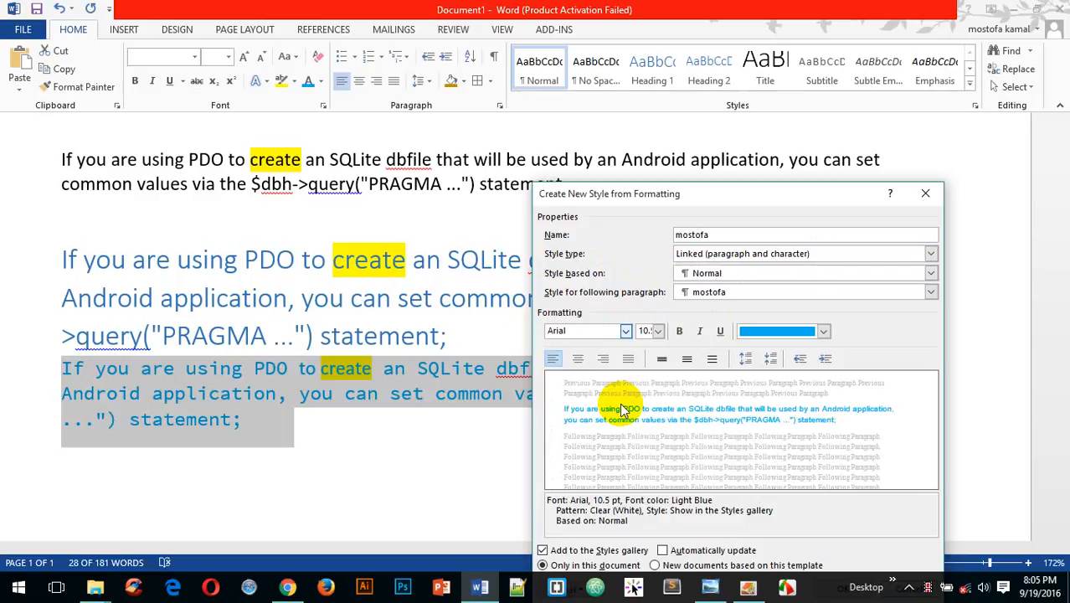
pyautogui.click(658, 331)
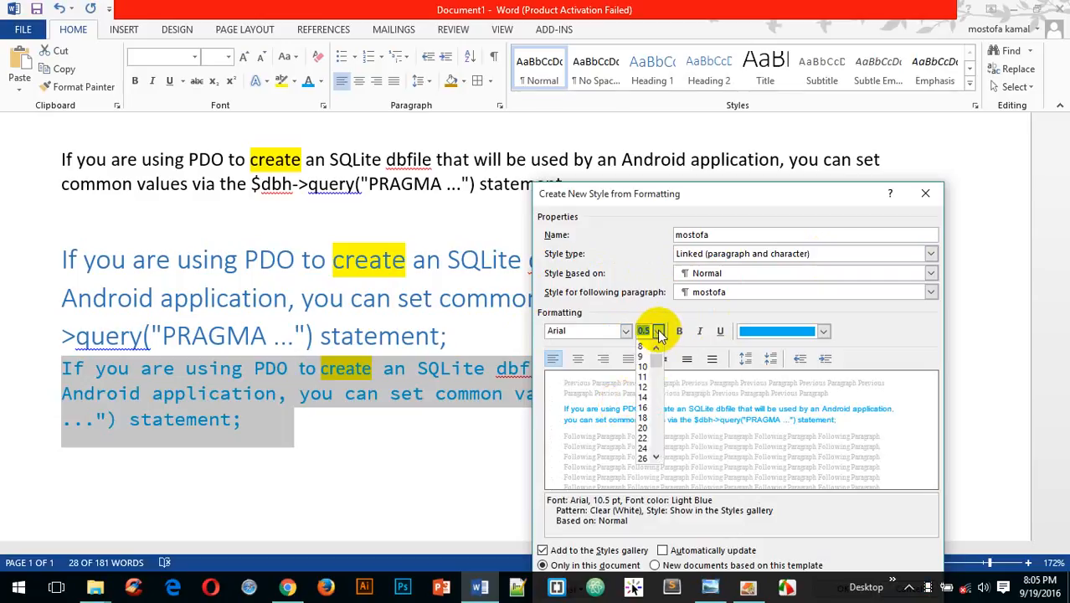
pyautogui.click(641, 387)
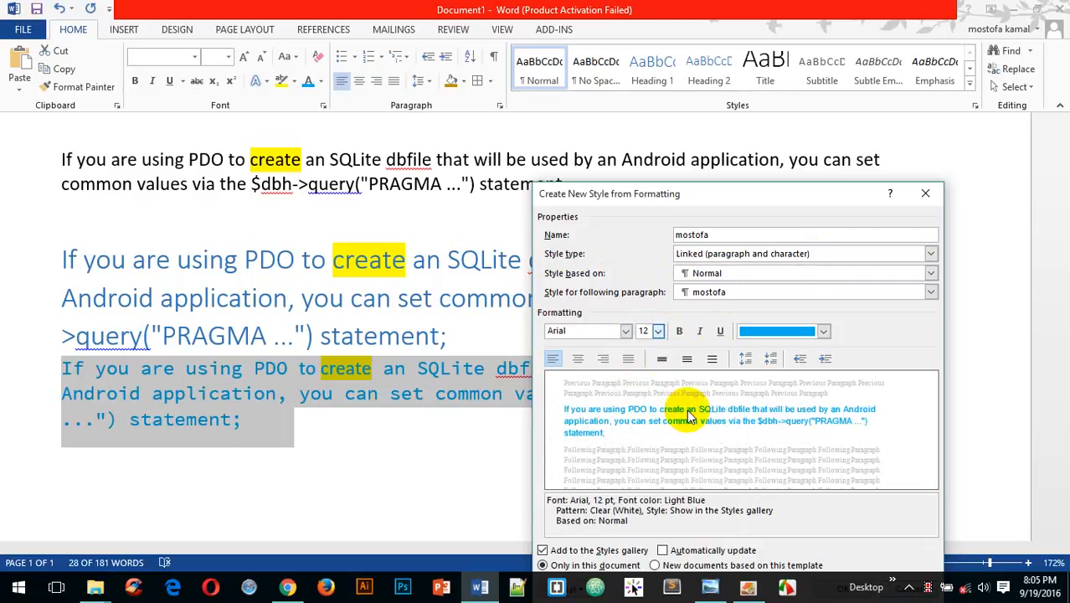
# Set the new style's font color to the gold theme color, Accent 4, and save the style
pyautogui.click(823, 331)
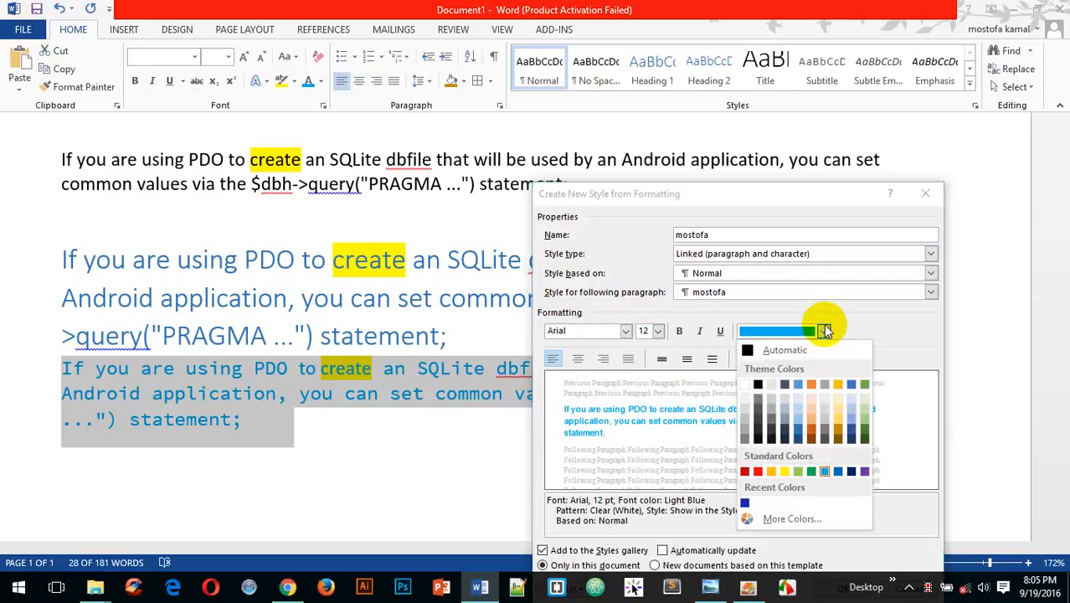
pyautogui.click(838, 386)
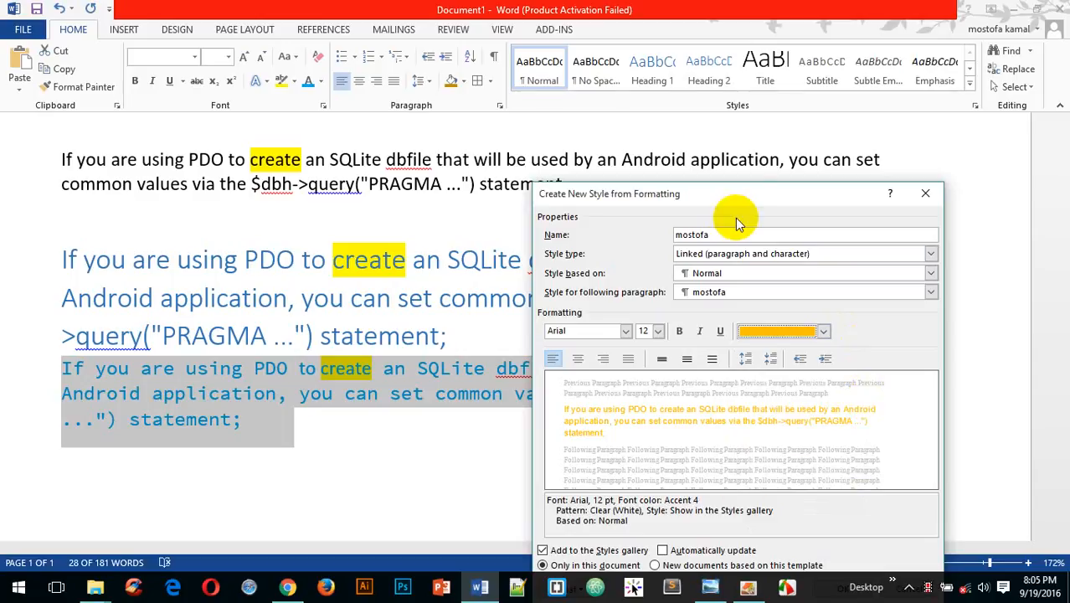
pyautogui.moveTo(740, 202); pyautogui.dragTo(710, 78)
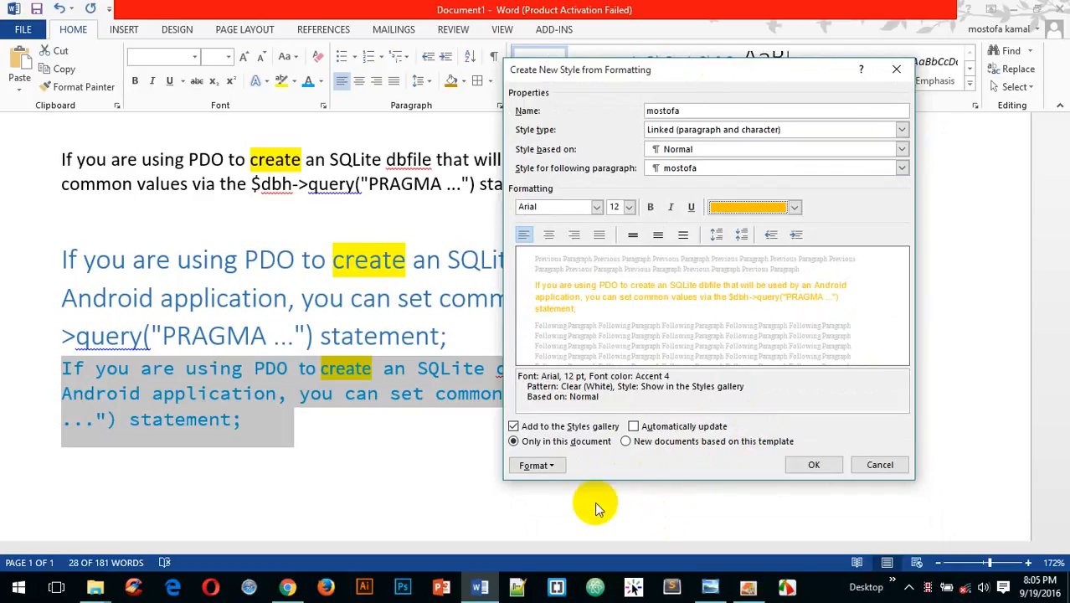
pyautogui.click(809, 466)
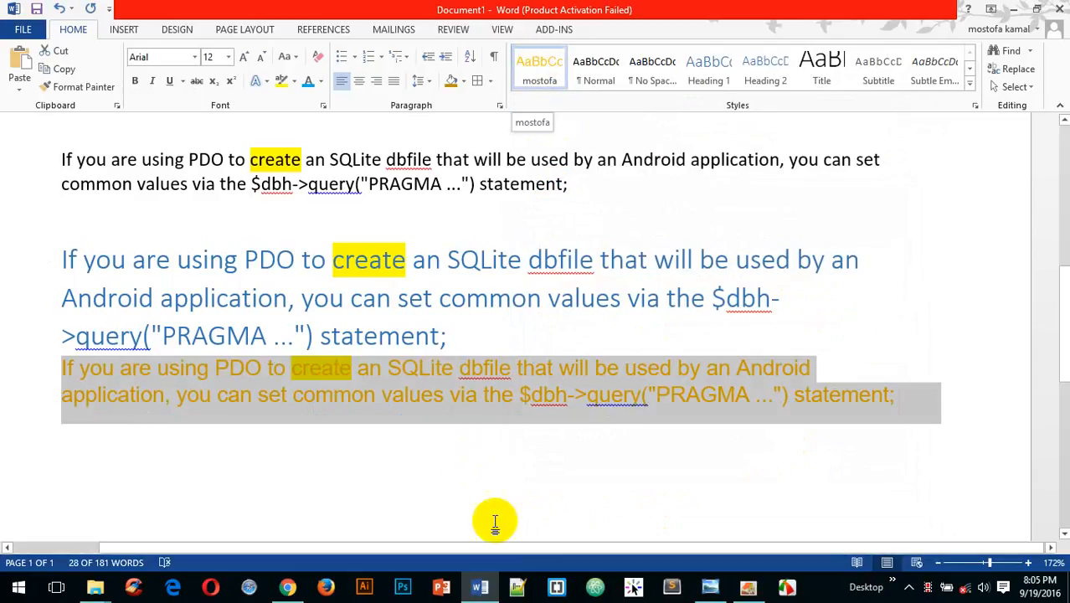
# Reselect the gold paragraph to check which style it uses, and review the document from its beginning
pyautogui.click(496, 496)
pyautogui.moveTo(68, 360); pyautogui.dragTo(894, 396)
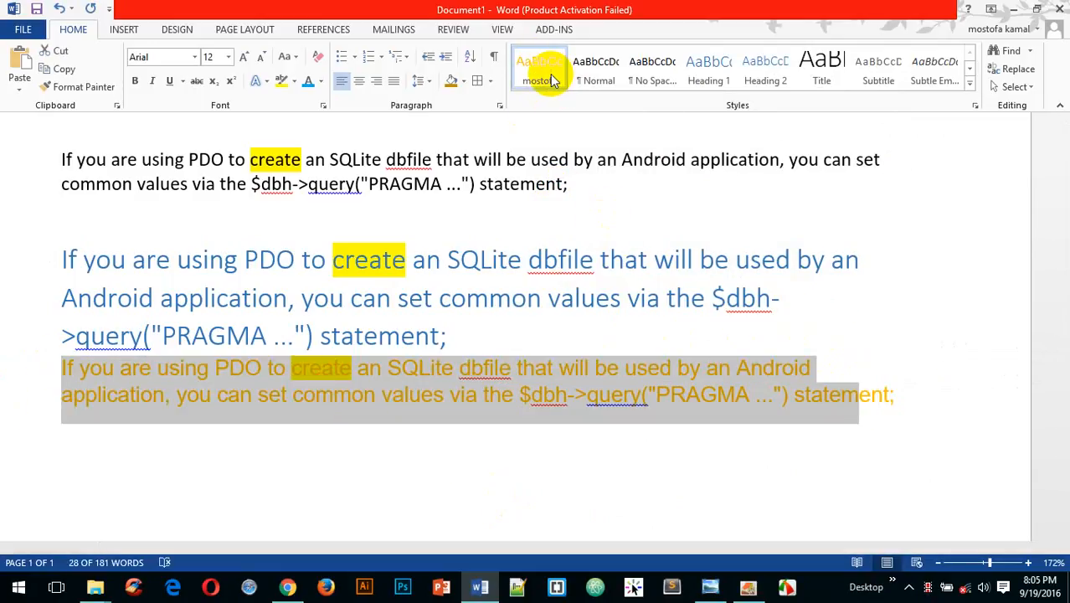
pyautogui.click(605, 72)
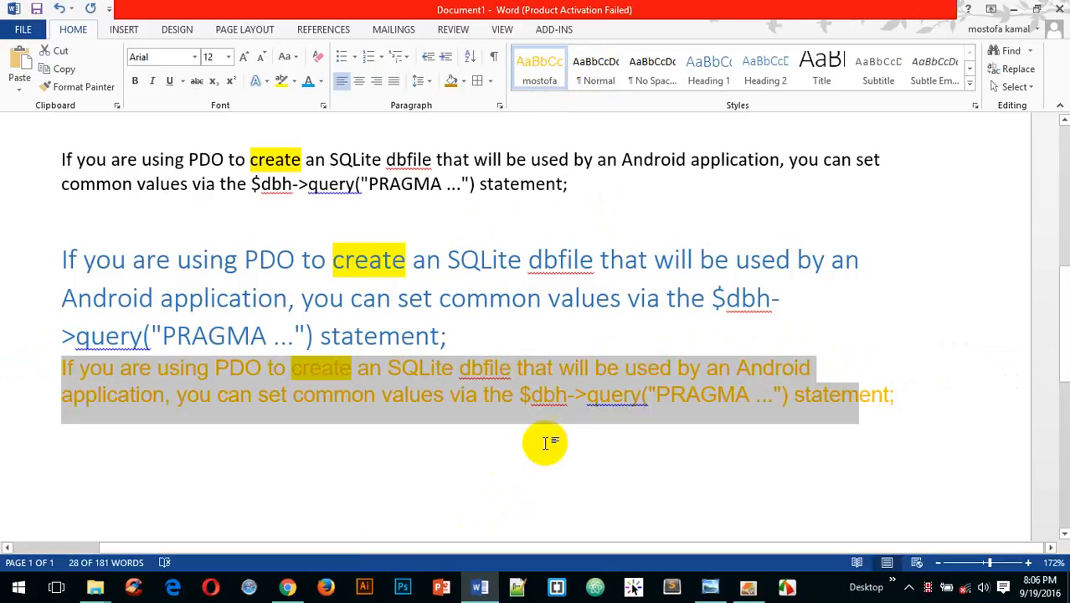
pyautogui.click(599, 465)
pyautogui.moveTo(67, 365); pyautogui.dragTo(946, 395)
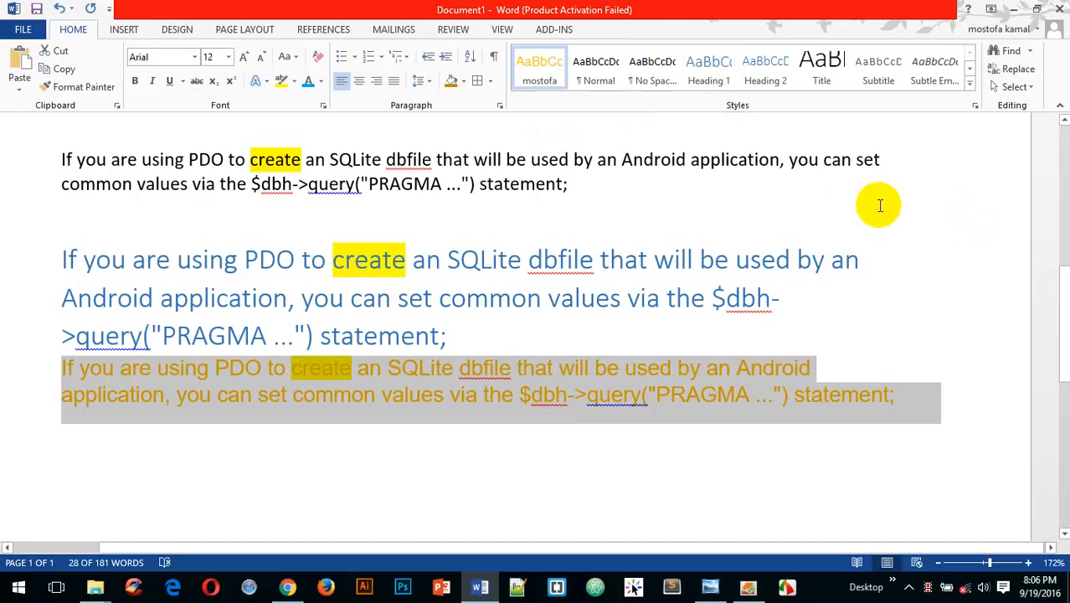
pyautogui.moveTo(782, 118); pyautogui.dragTo(736, 112)
pyautogui.click(920, 252)
pyautogui.scroll(5, 936, 276)
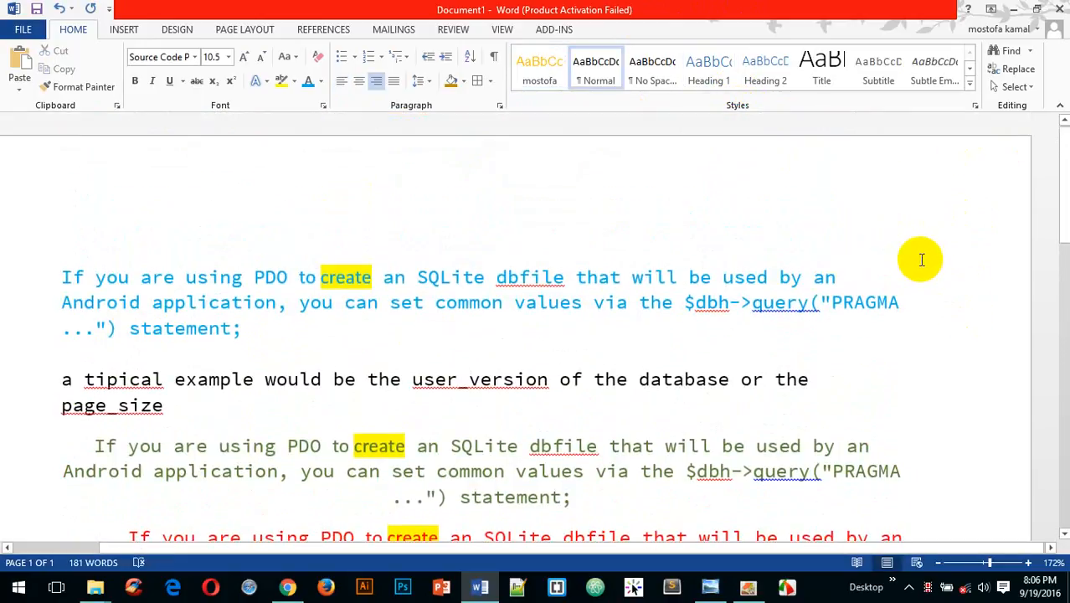